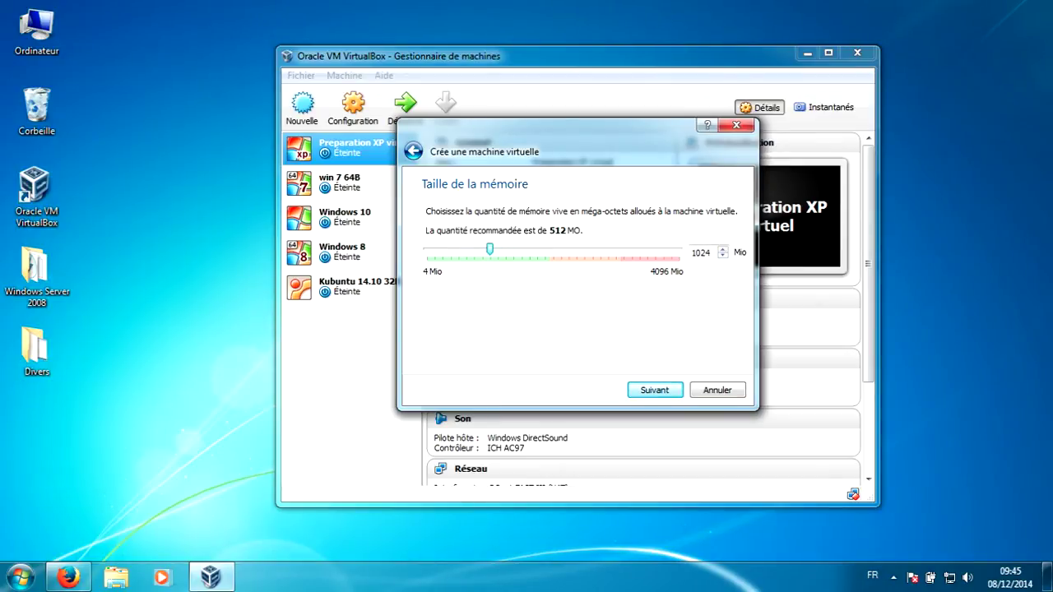
- Keep 1024 Mo RAM and create a dynamically allocated Windows 2008.vdi disk enlarged to 177,54 Gio
key("Return")
key("Return")
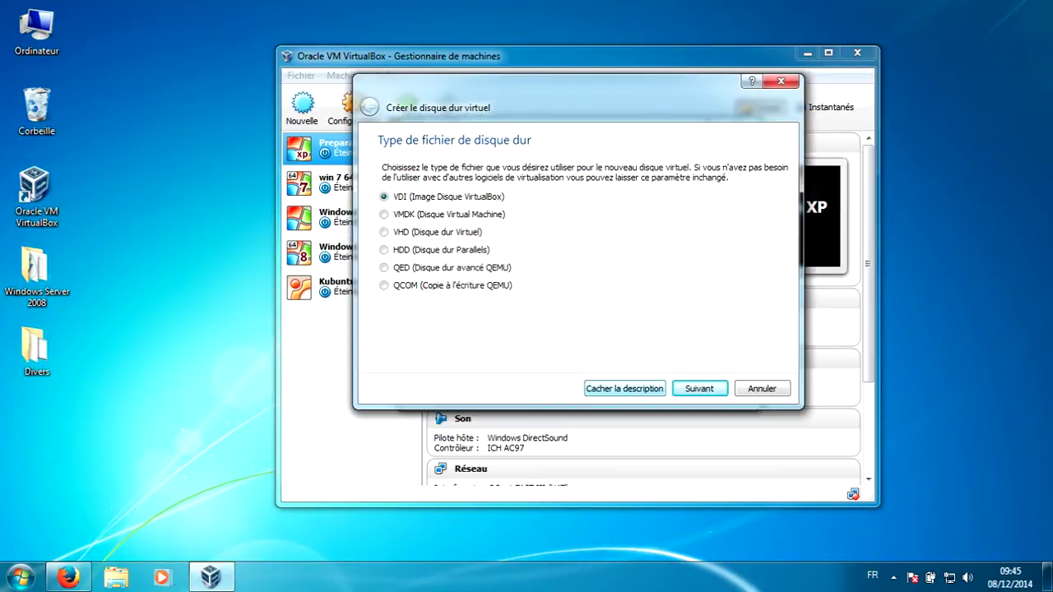
key("Return")
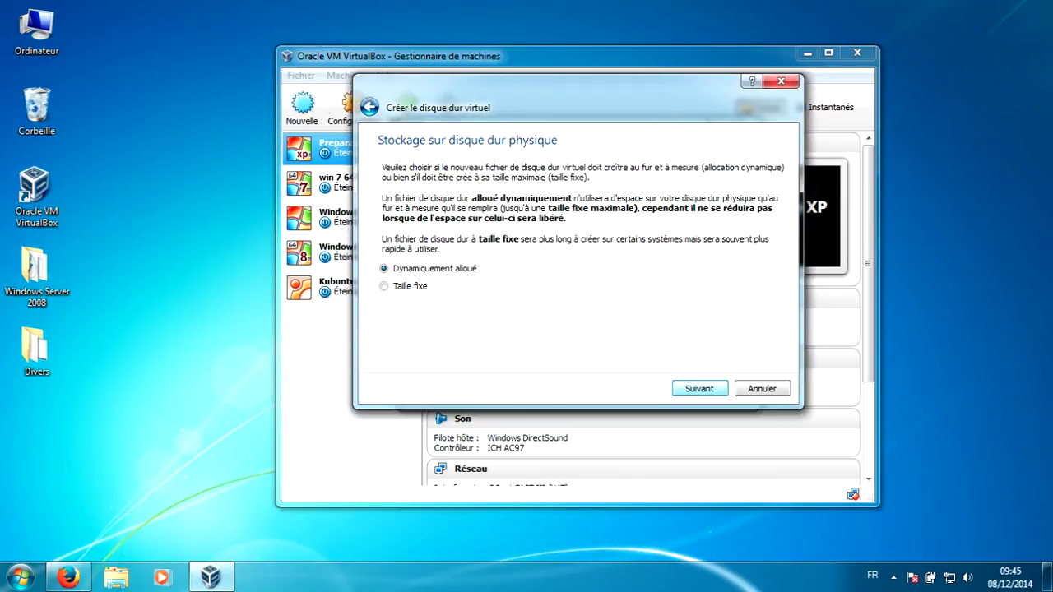
key("Return")
key("Tab")
key("Right")
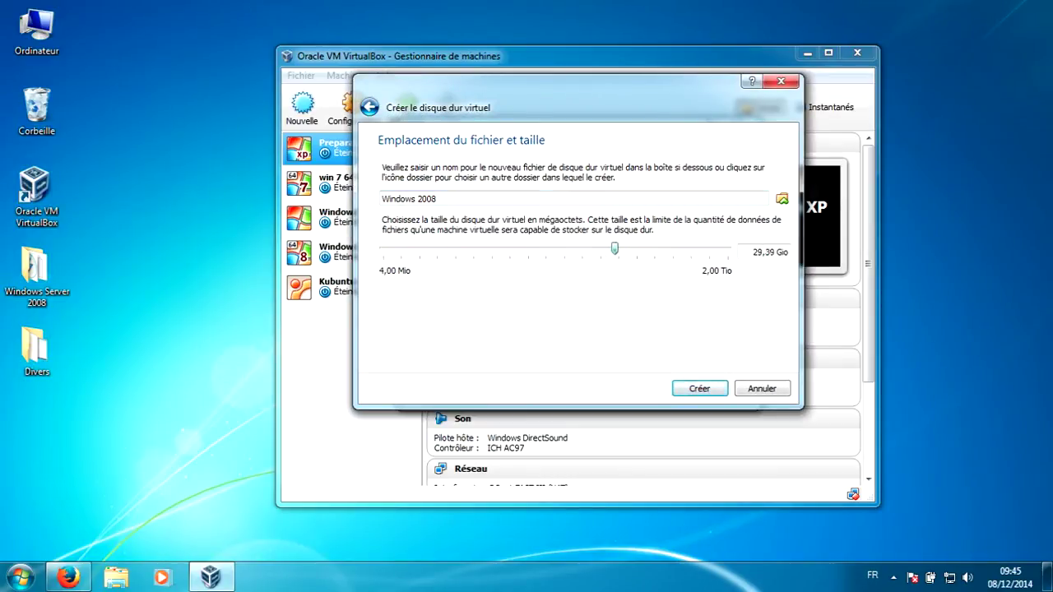
key("Page_Up")
key("Page_Up")
key("Return")
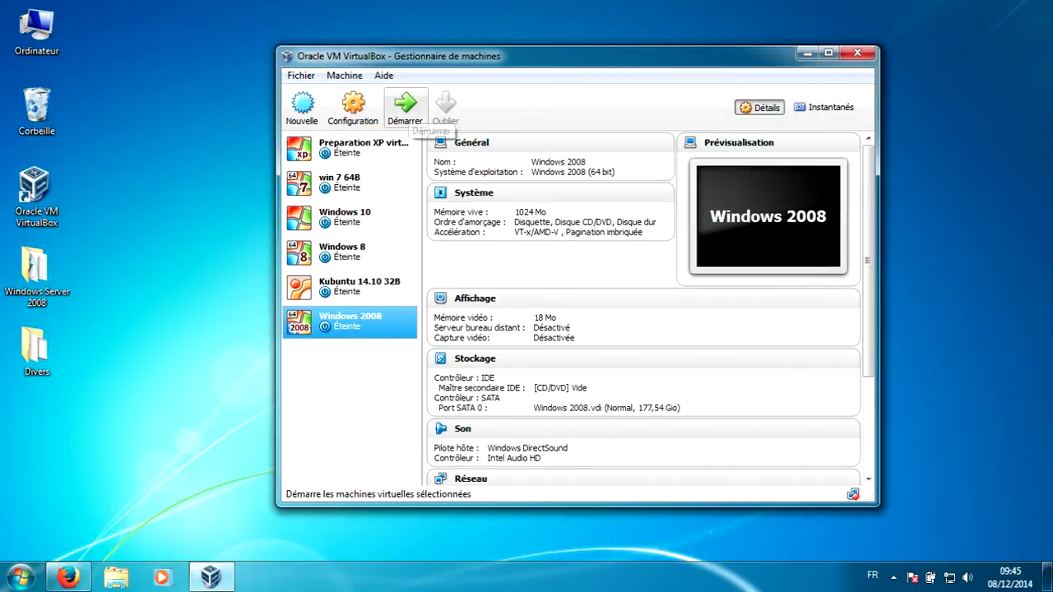
- Boot the Windows 2008 machine from the Windows Server 2008.iso disc image
left_click(405, 105)
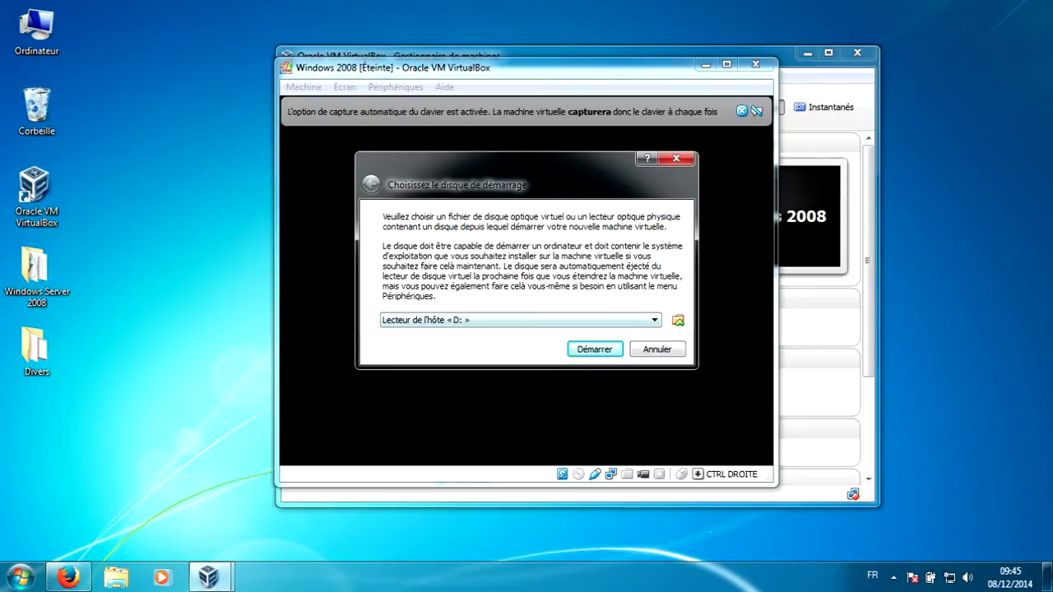
left_click(678, 320)
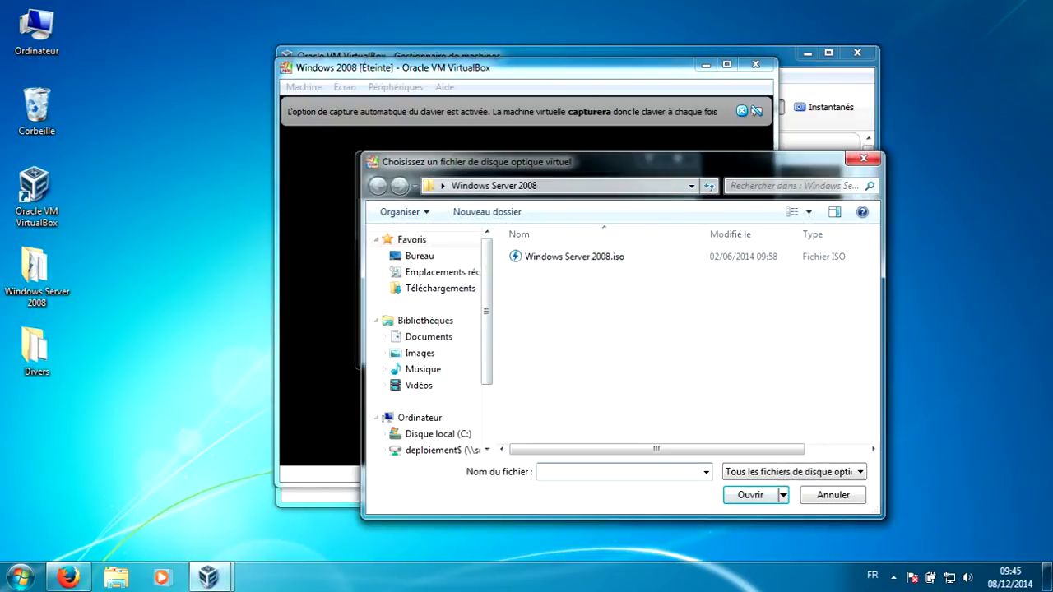
left_click(574, 257)
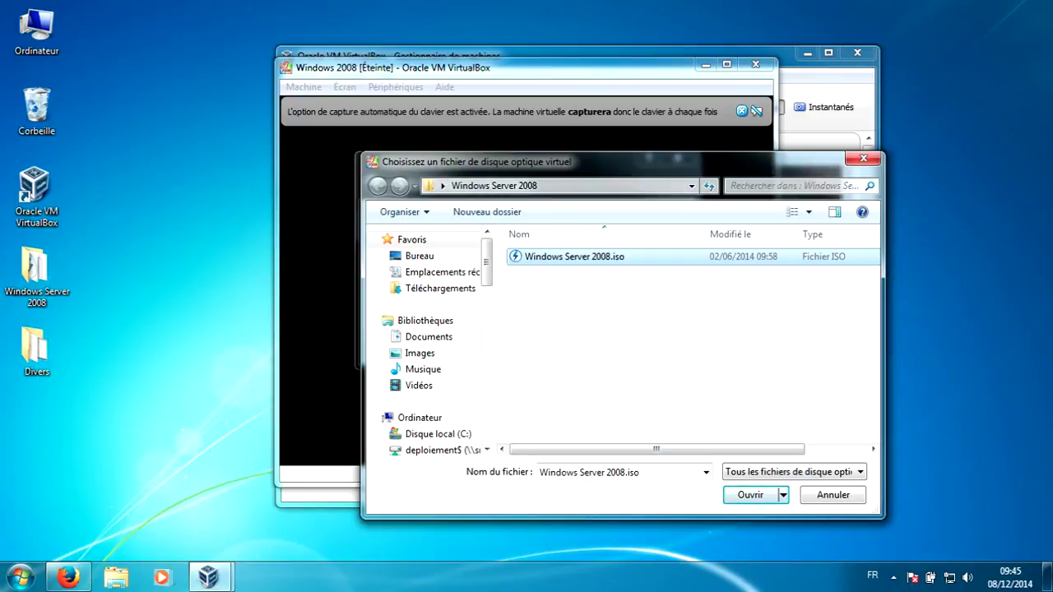
left_click(751, 495)
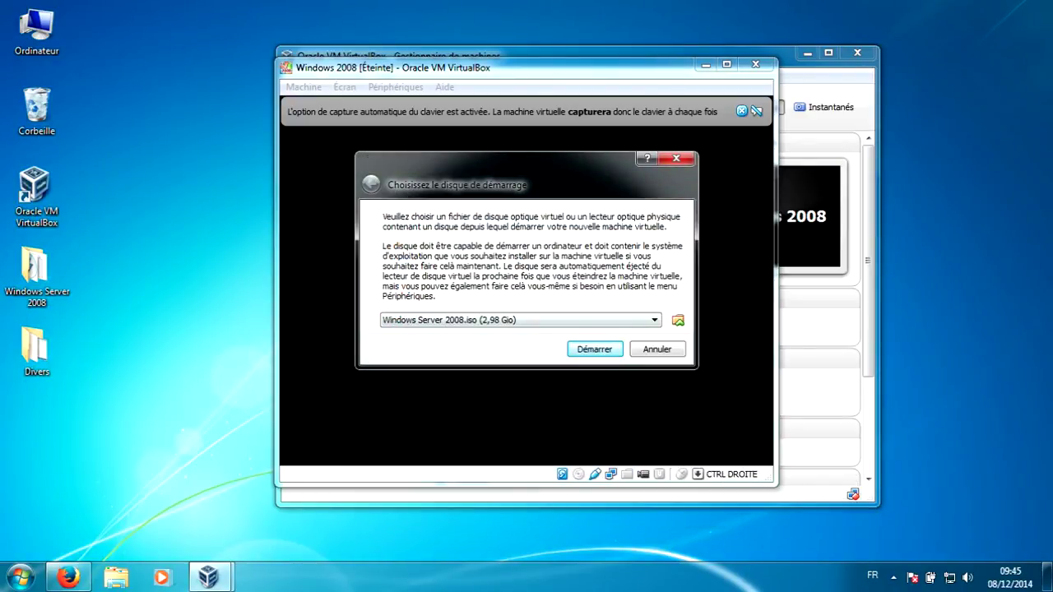
left_click(593, 349)
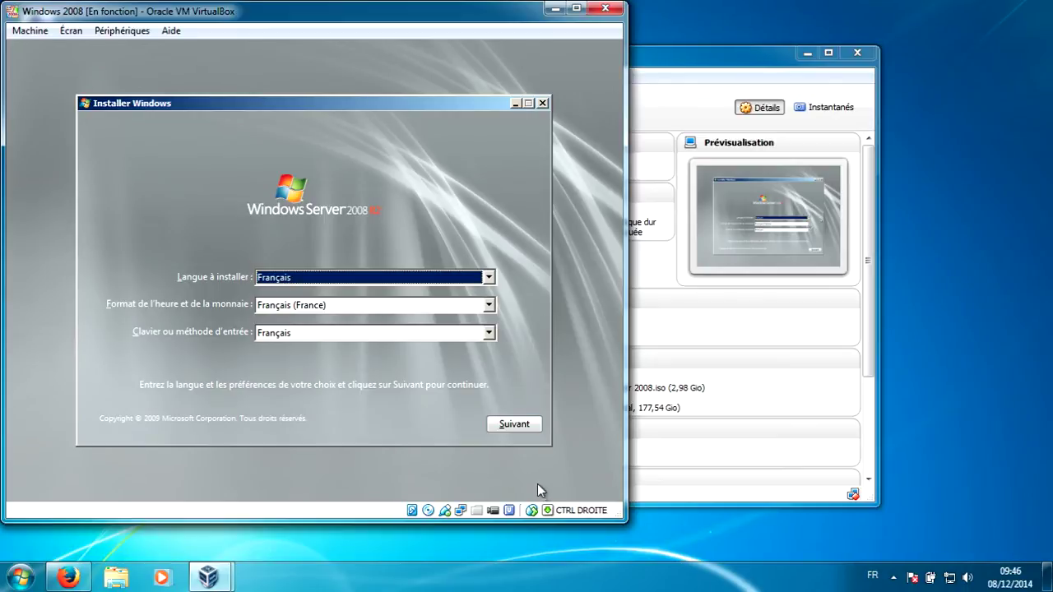
- Keep the French language settings and pick Windows Server 2008 R2 Entreprise (installation complète)
left_click(514, 427)
left_click(380, 275)
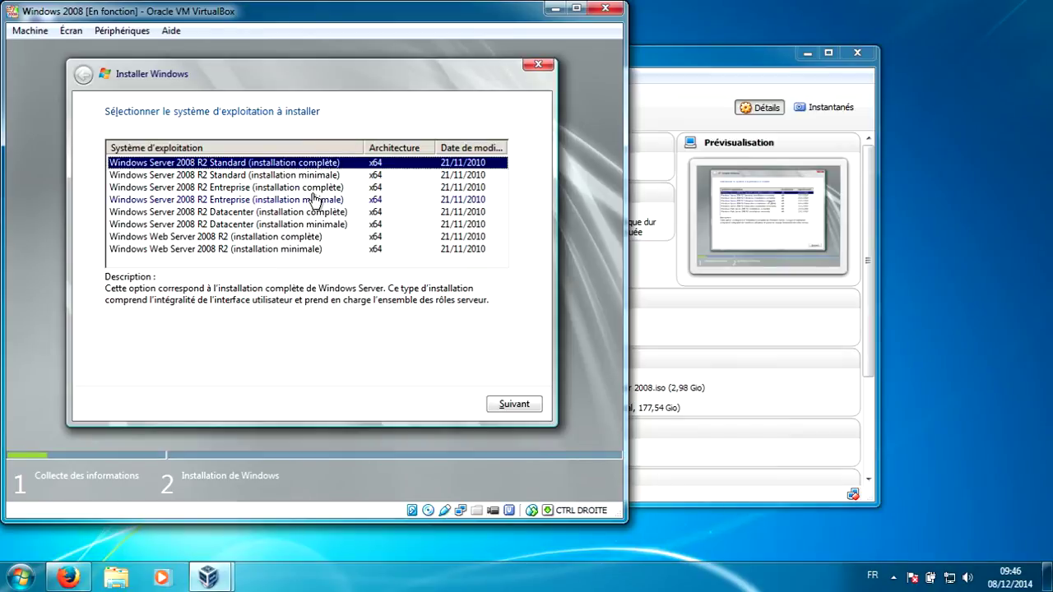
left_click(281, 191)
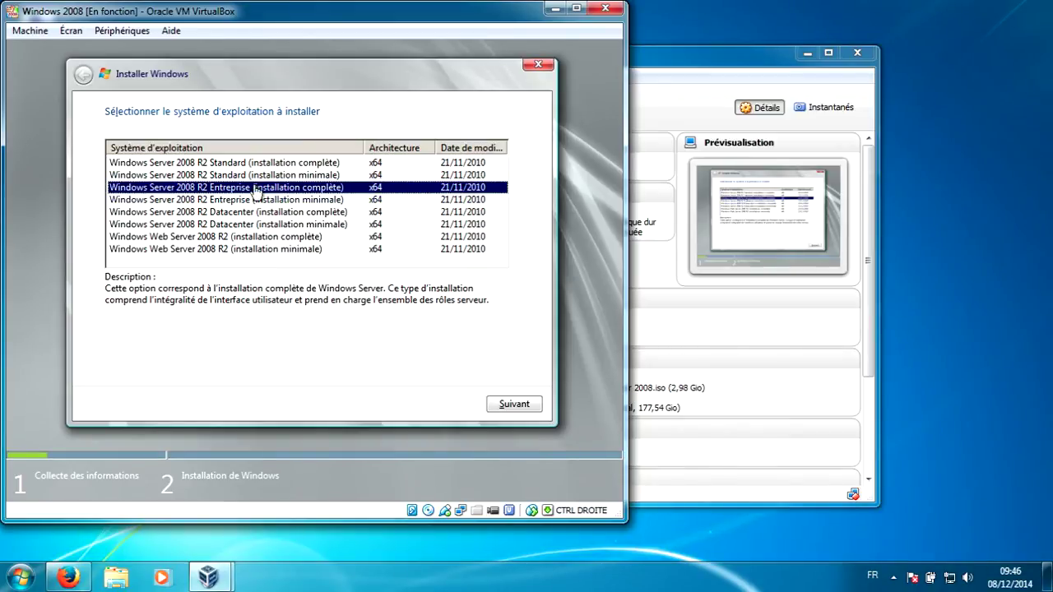
- Accept the licence terms and choose the Personnalisée installation type
left_click(530, 405)
left_click(225, 369)
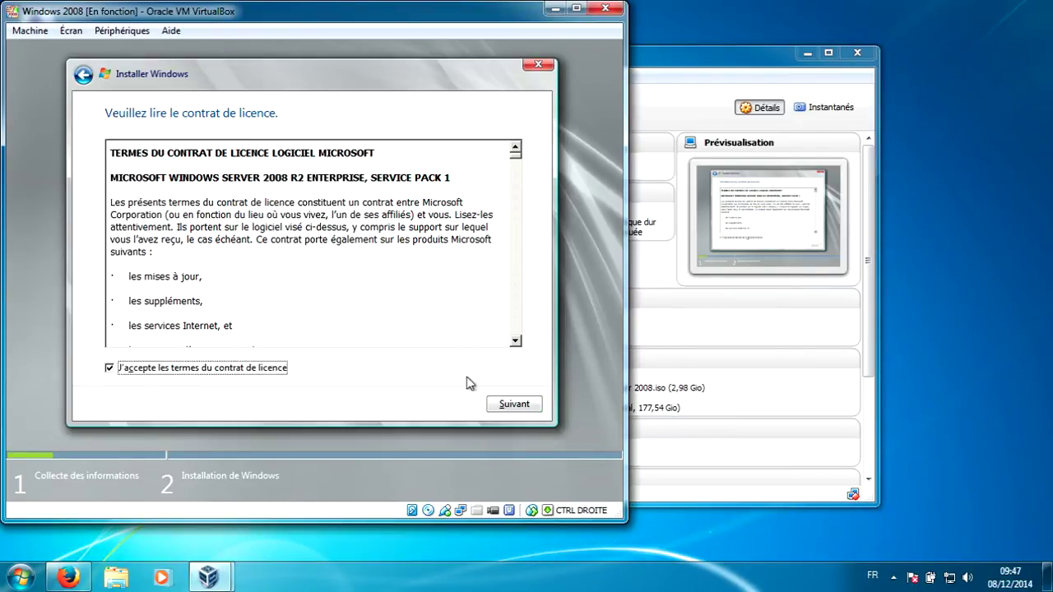
left_click(520, 404)
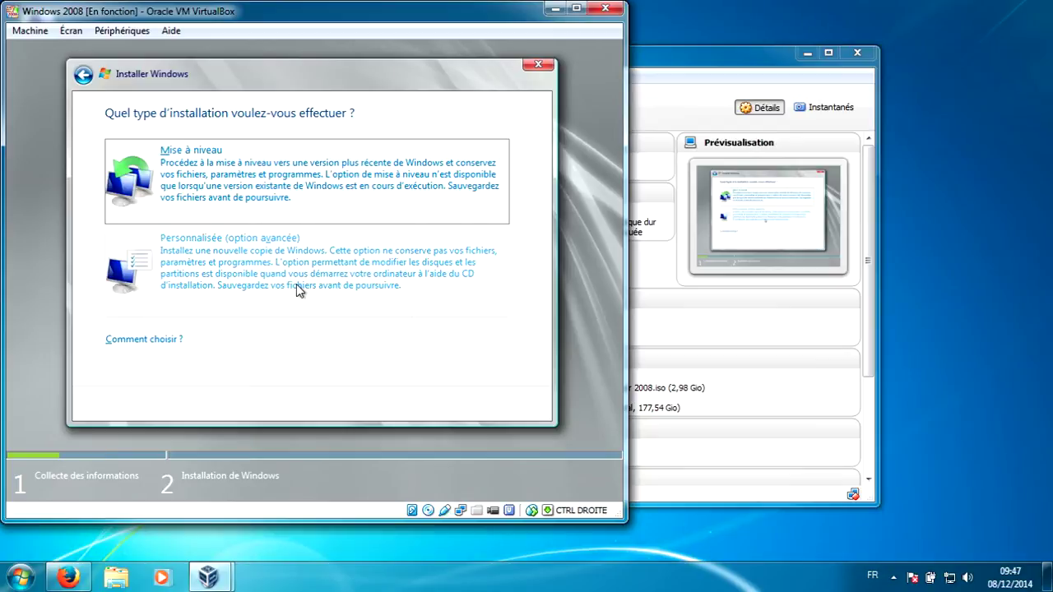
left_click(298, 289)
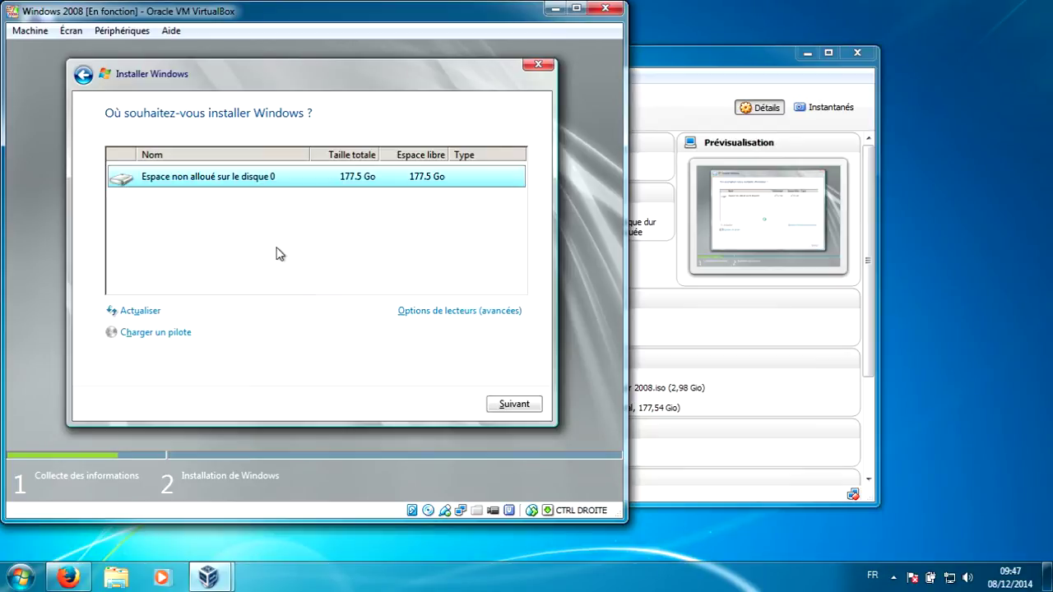
- Partition Disque 0's unallocated space and install Windows on Partition 2
left_click(426, 312)
left_click(438, 312)
left_click(458, 334)
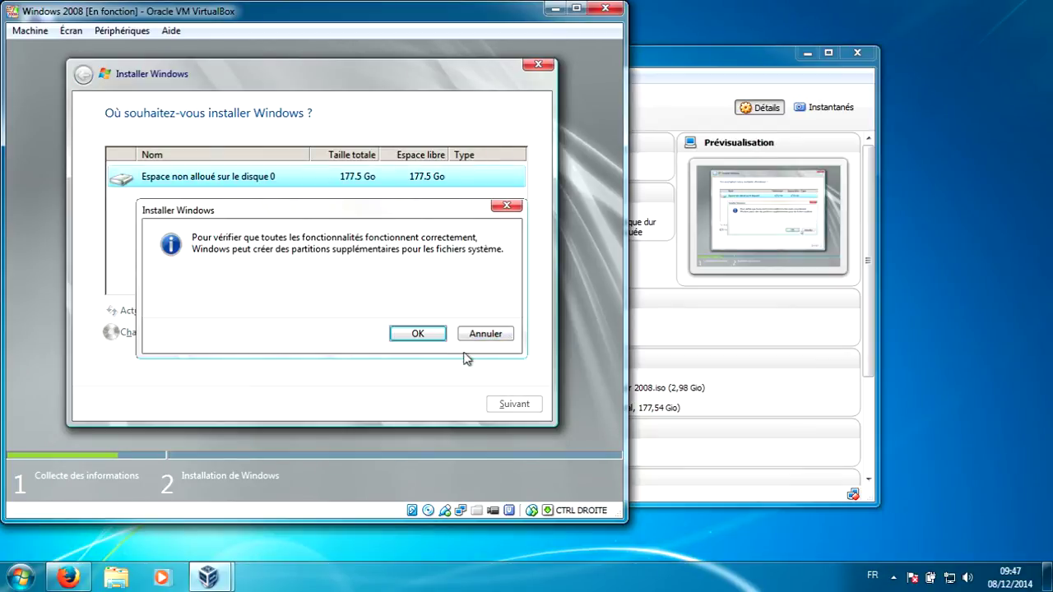
left_click(438, 335)
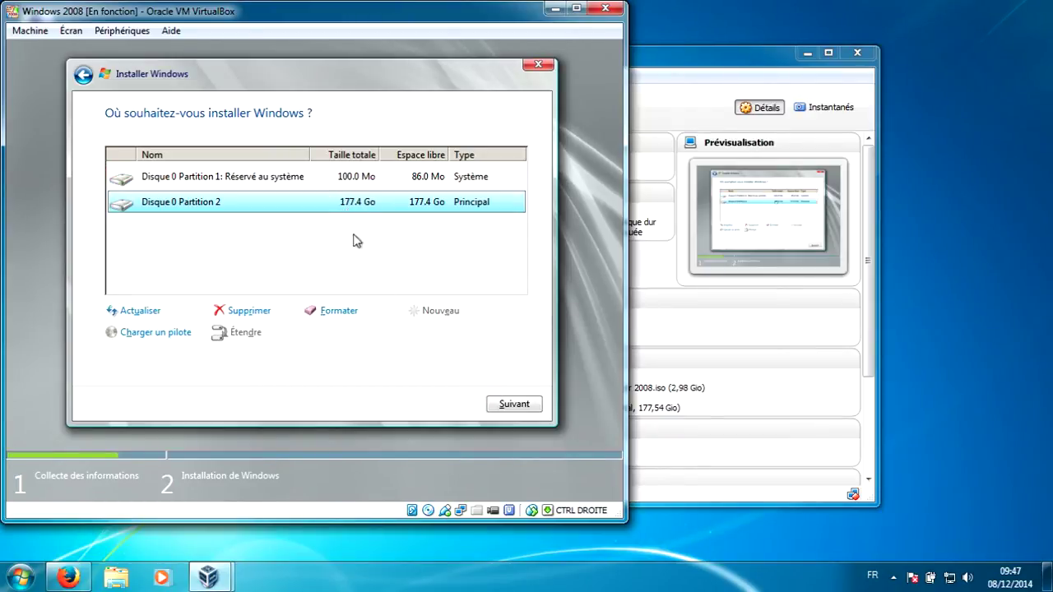
left_click(513, 405)
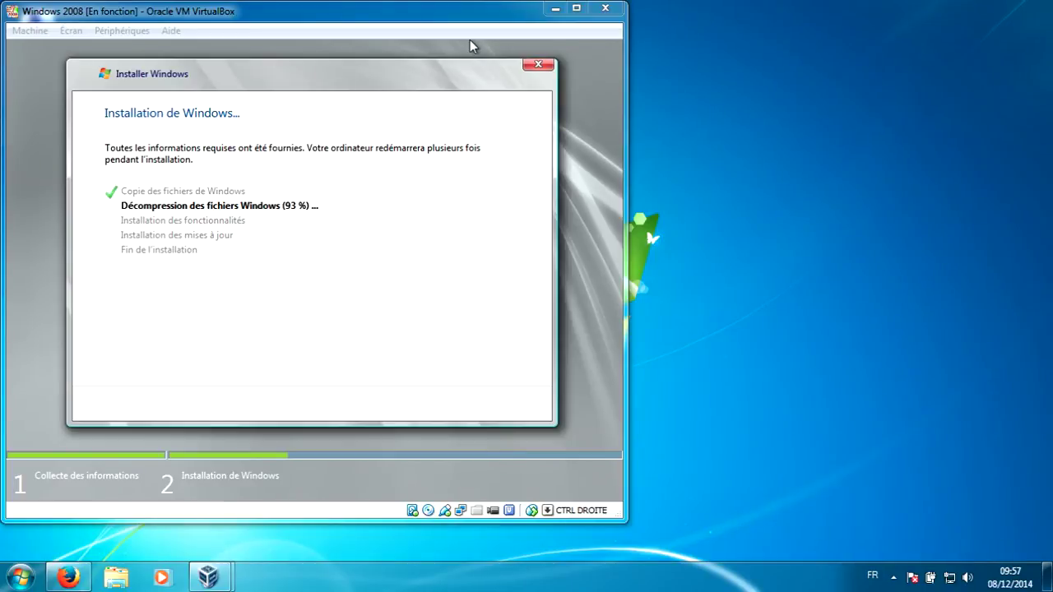
- Shift the VM window slightly while setup installs, until the 'Windows doit redémarrer' countdown appears
left_click_drag(470, 39, 485, 43)
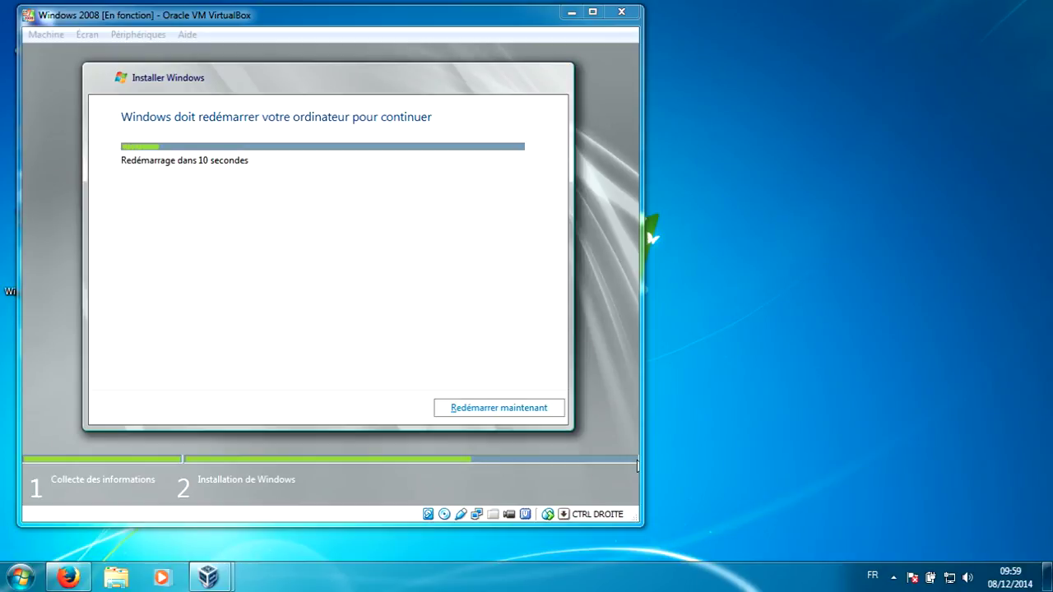
- Restart the guest now and refocus the VM window as setup resumes
left_click(477, 405)
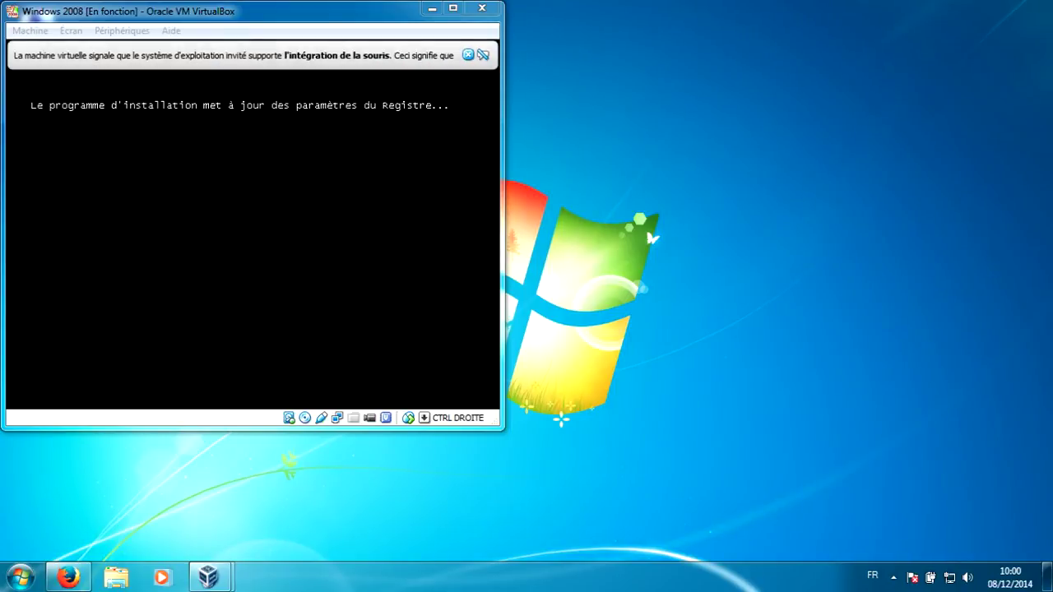
left_click(252, 238)
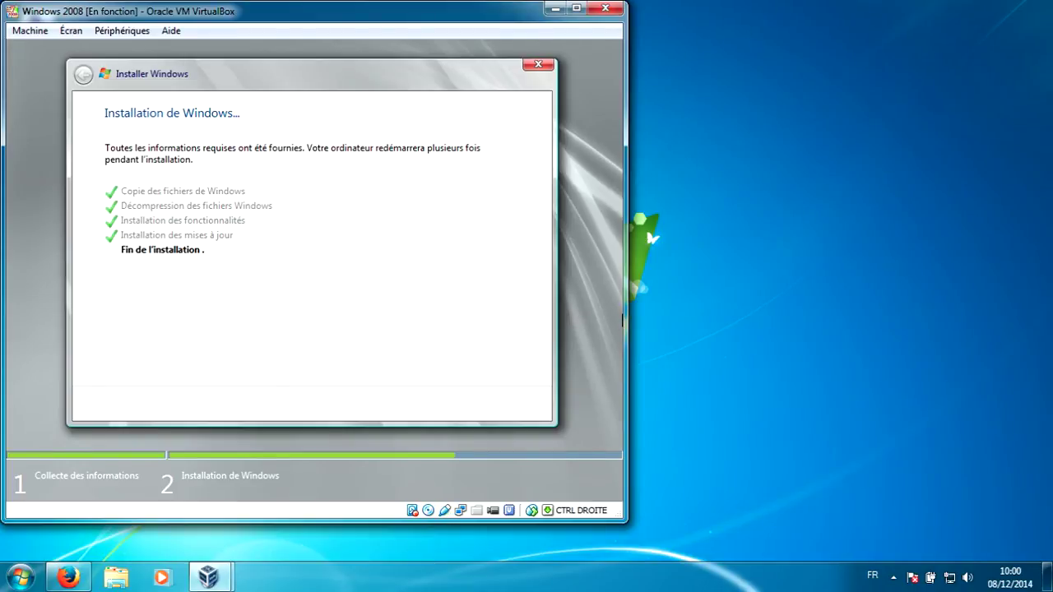
- Capture input in the VM and wait until the password-change prompt appears
left_click(622, 321)
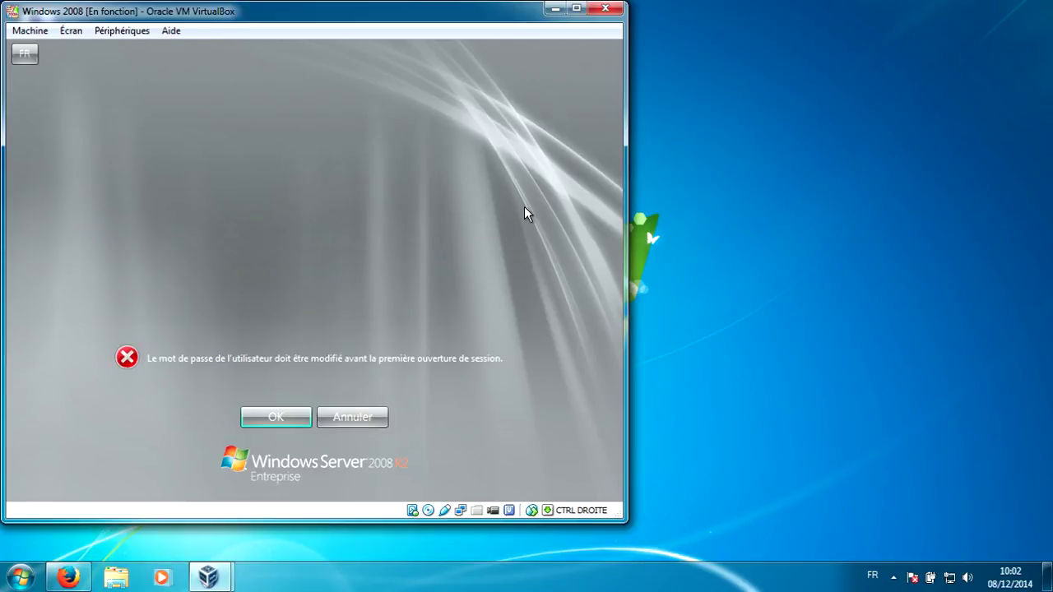
- Enter and confirm a new Administrateur password, which Windows rejects as not meeting requirements
left_click(297, 420)
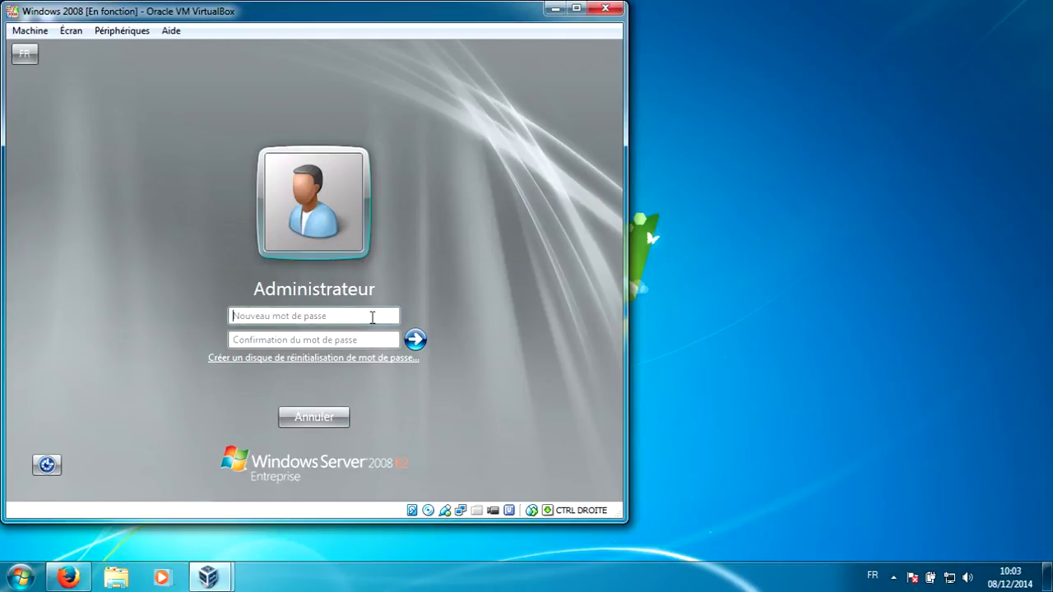
type("******")
key("BackSpace")
key("BackSpace")
key("BackSpace")
key("BackSpace")
key("BackSpace")
key("BackSpace")
type("**********")
left_click(233, 340)
type("********")
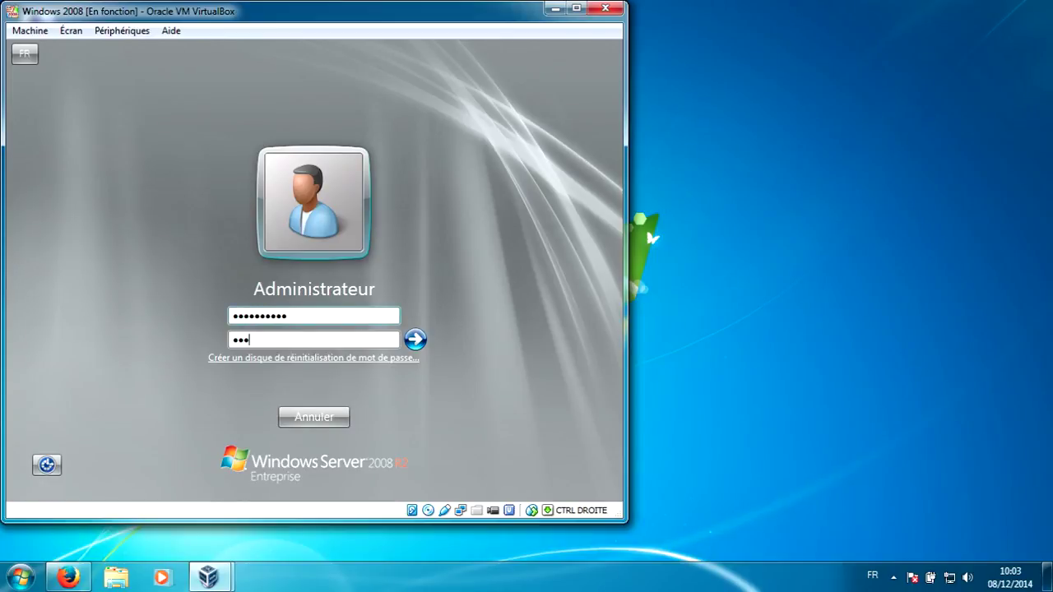
type("**")
left_click(420, 340)
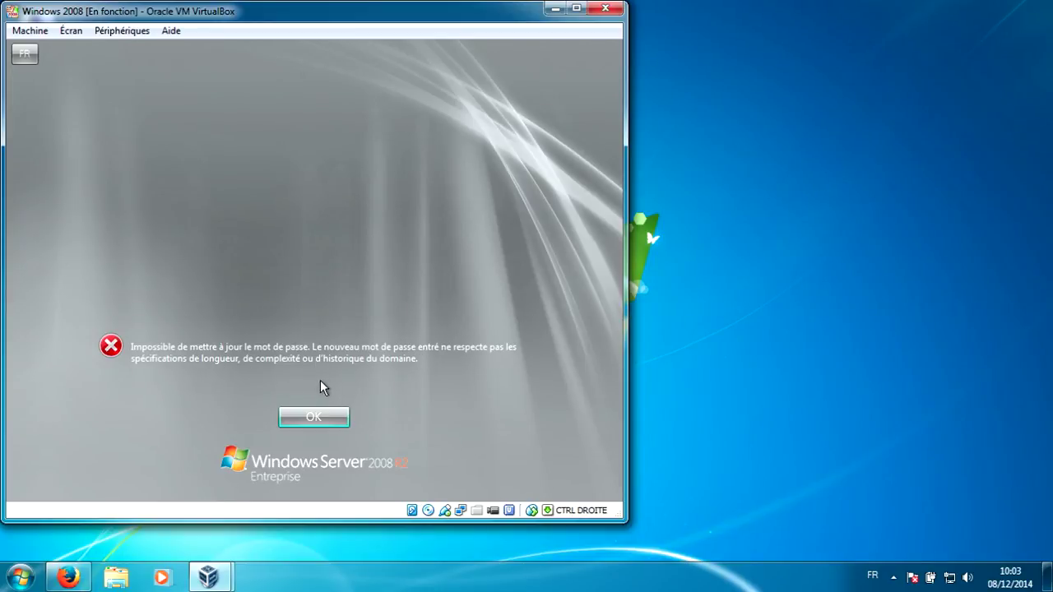
left_click(317, 419)
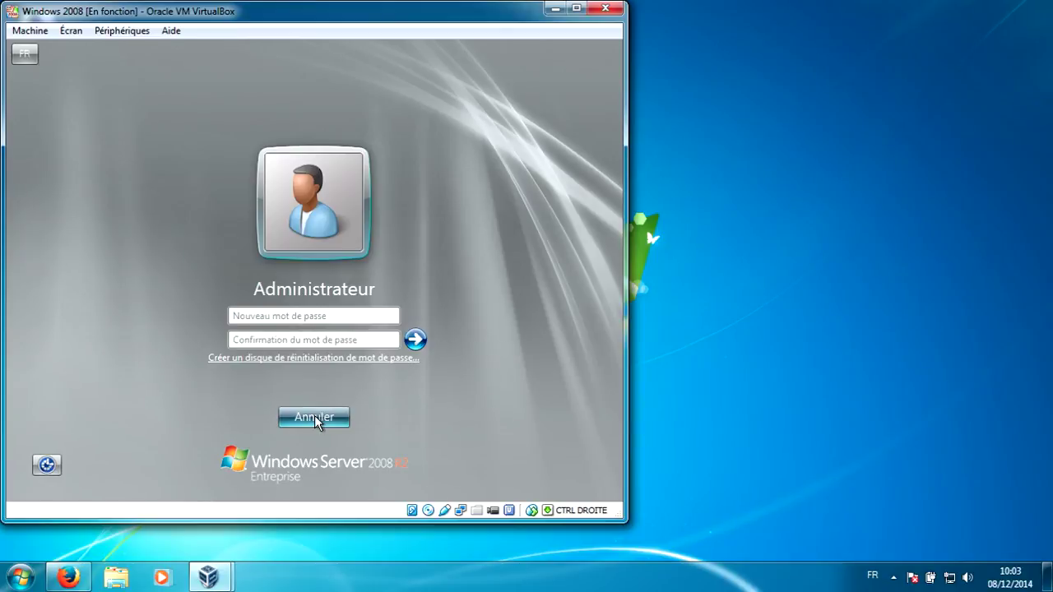
left_click(343, 316)
type("P")
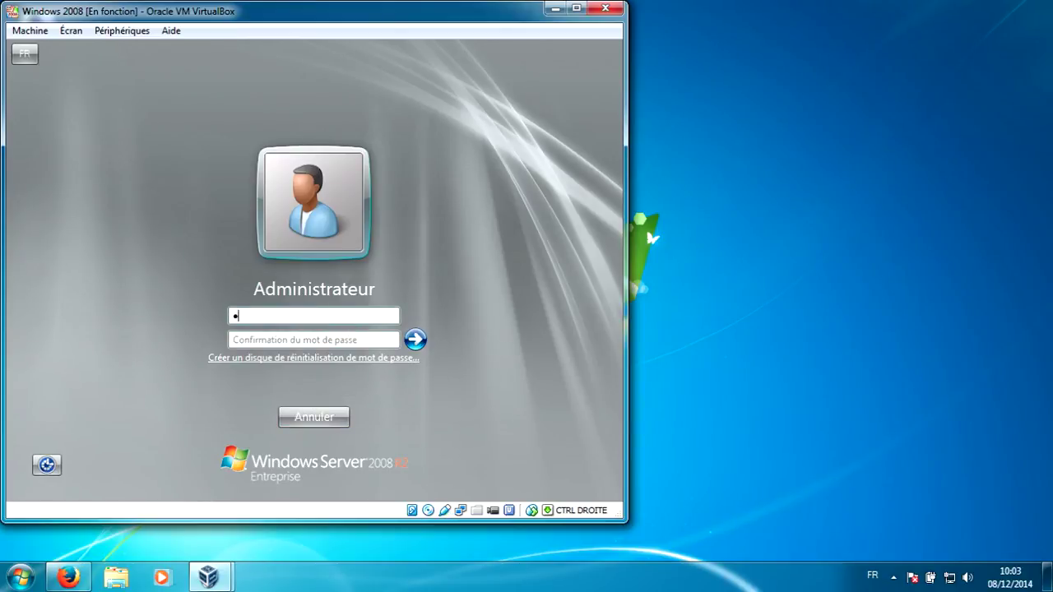
type("assw0r")
key("Tab")
type("Passw0r")
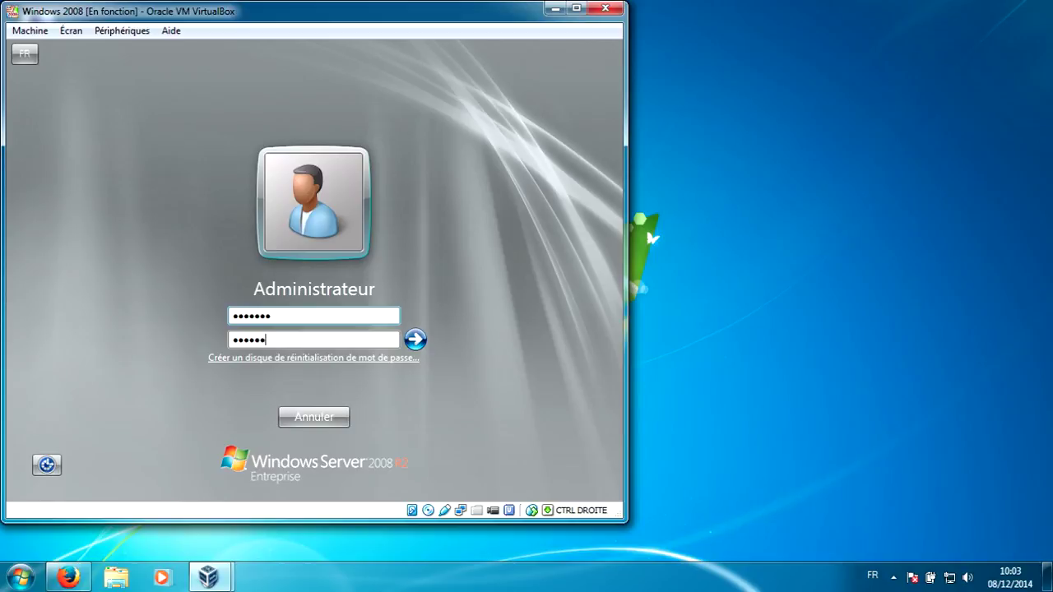
type("d")
key("Return")
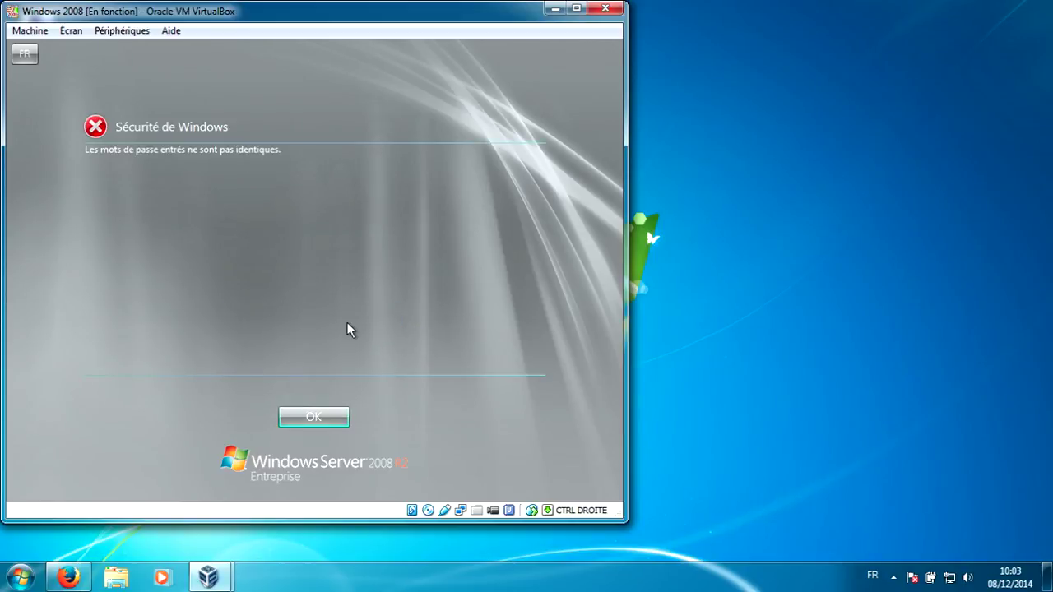
key("Return")
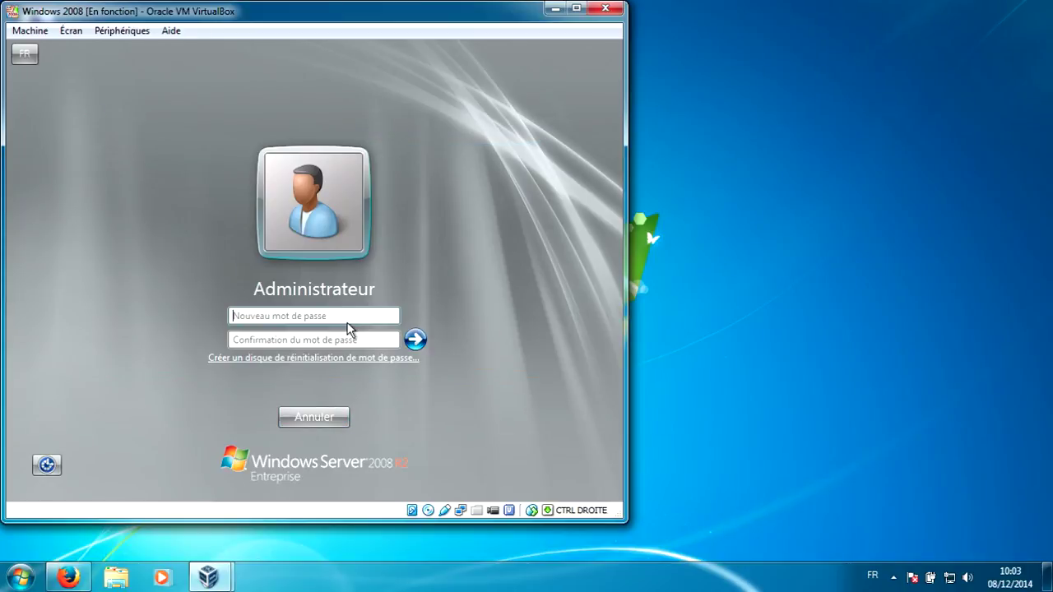
type("P@ssw0r")
type("••")
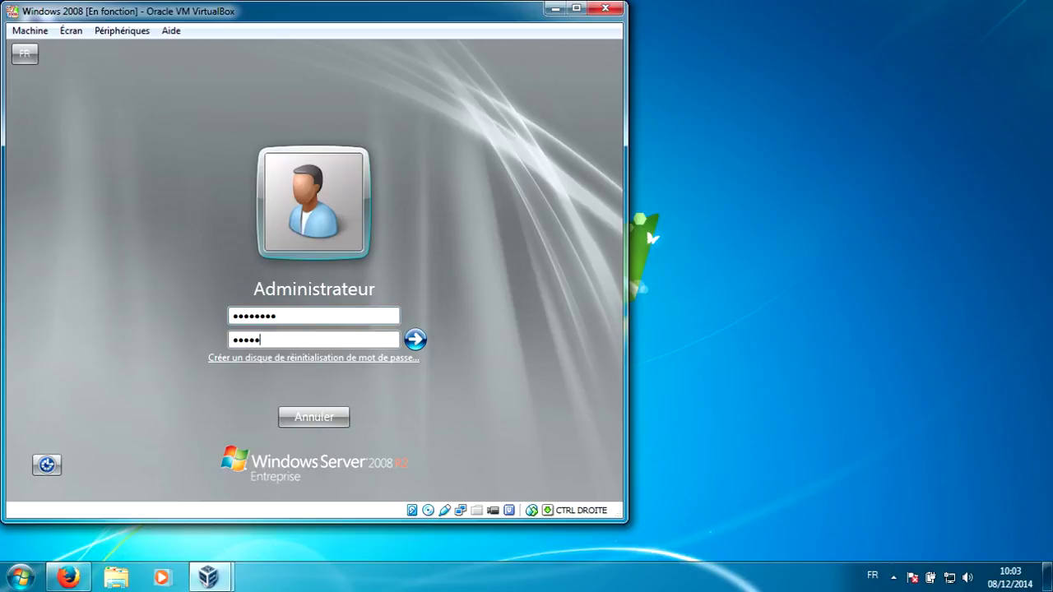
key("Return")
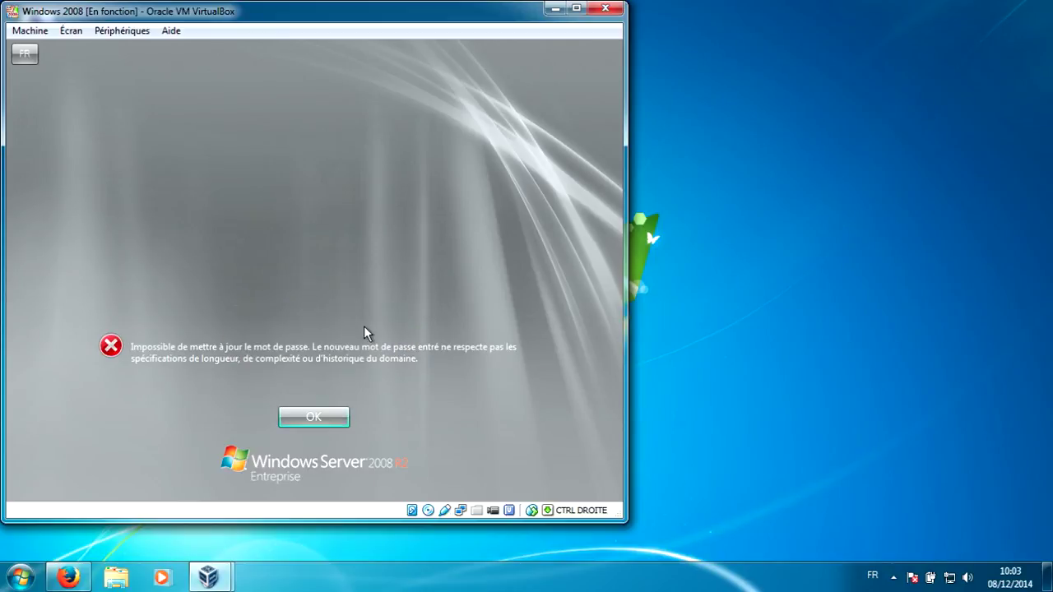
key("Return")
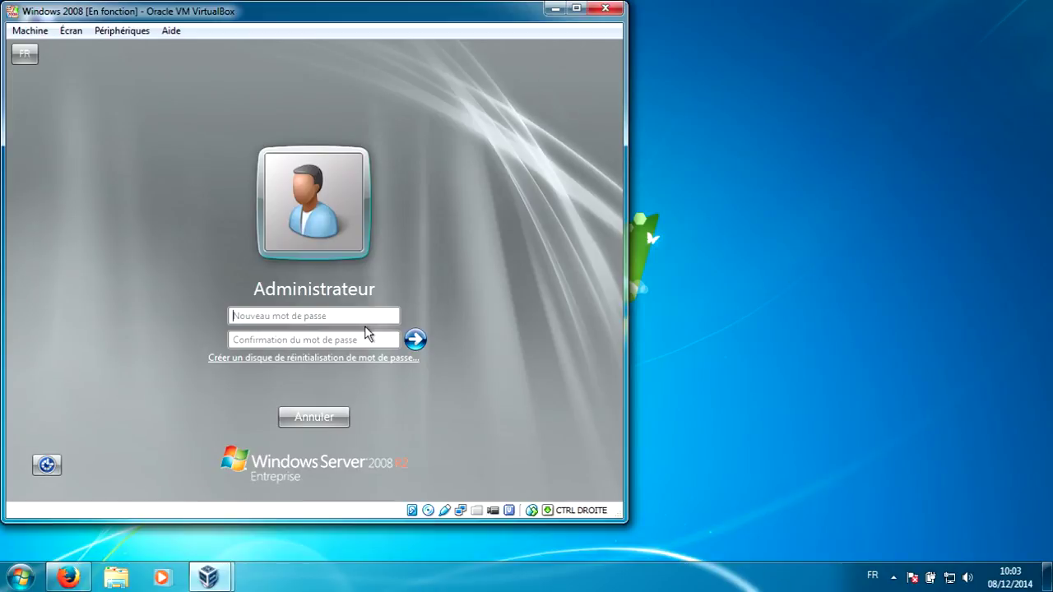
- Enter a complex Administrateur password twice, submit it and acknowledge the change
type("•••••••••••")
key("Tab")
type("•••")
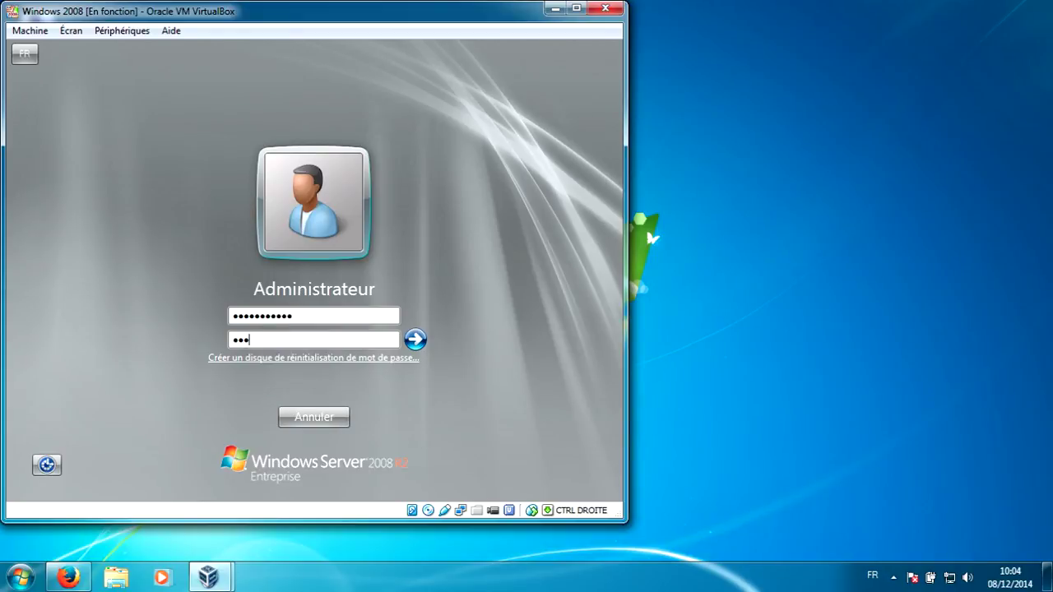
type("••••••••")
key("Return")
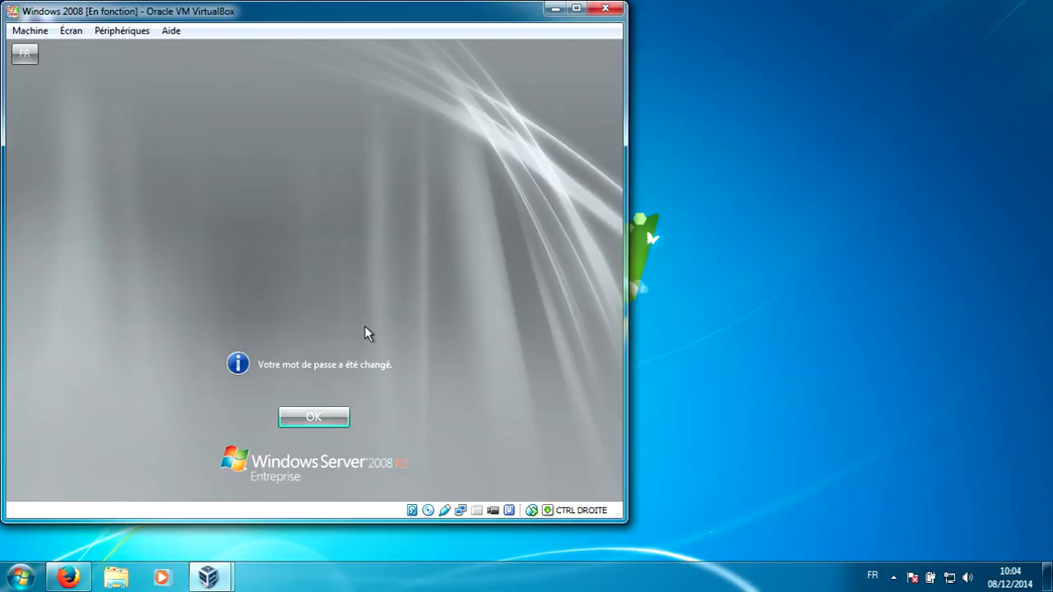
key("Return")
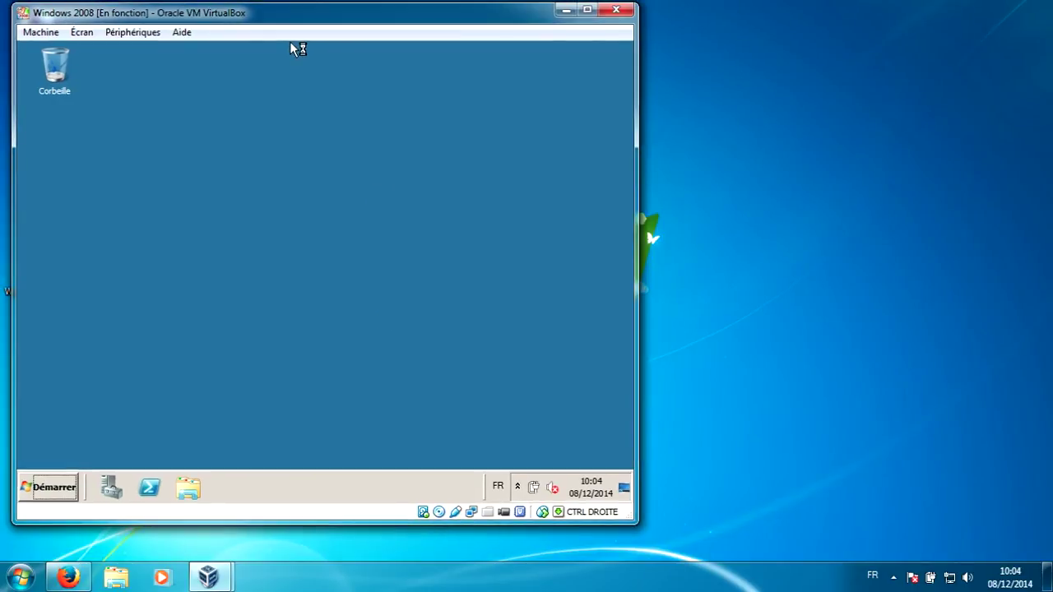
- Open the Démarrer menu, then bring the Tâches de configuration initiales window forward
left_click(62, 489)
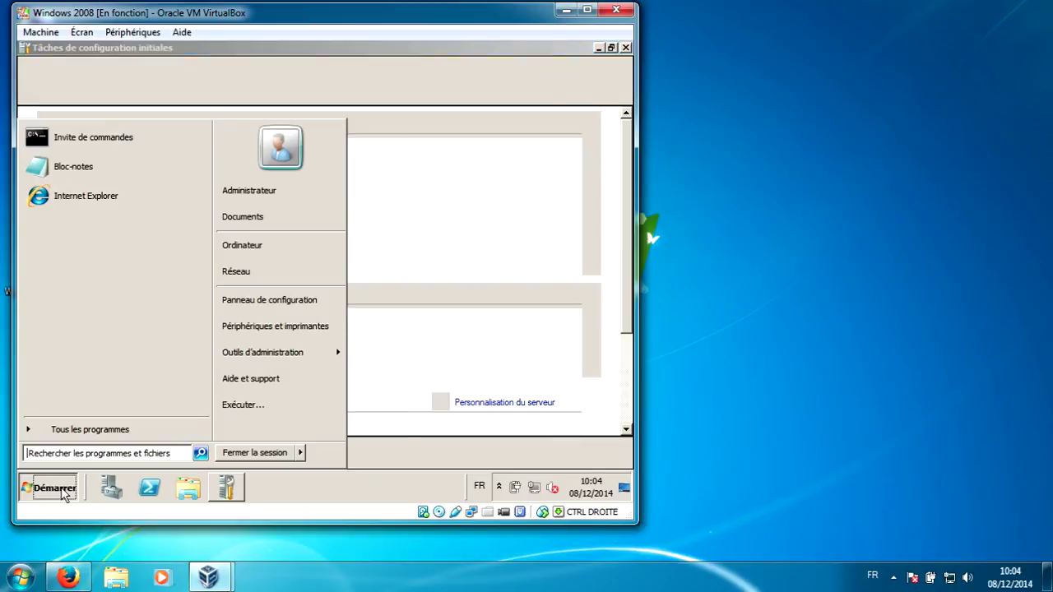
left_click(340, 45)
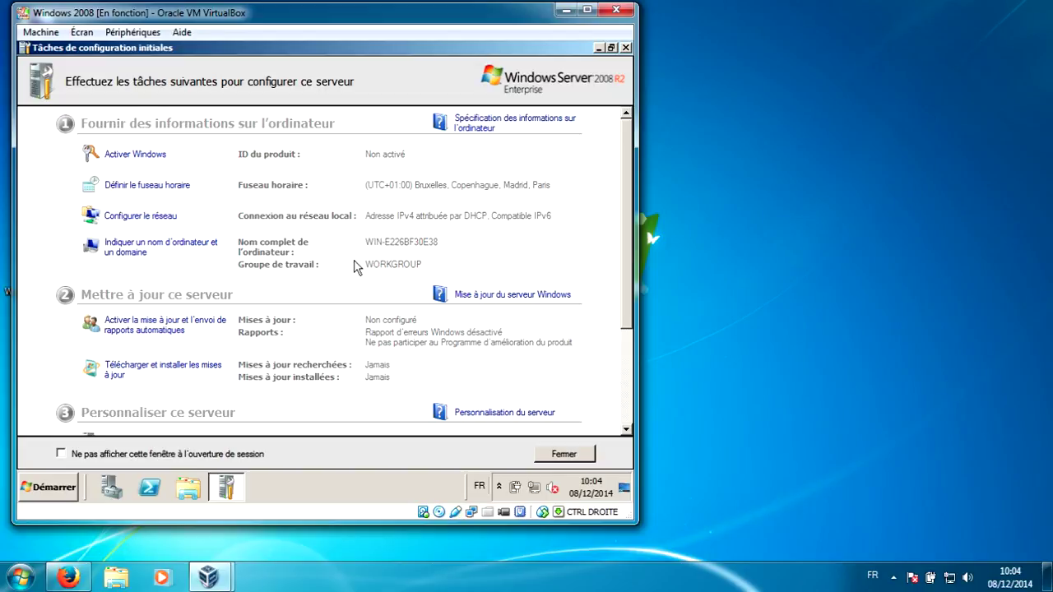
scroll(353, 270, "down", 3)
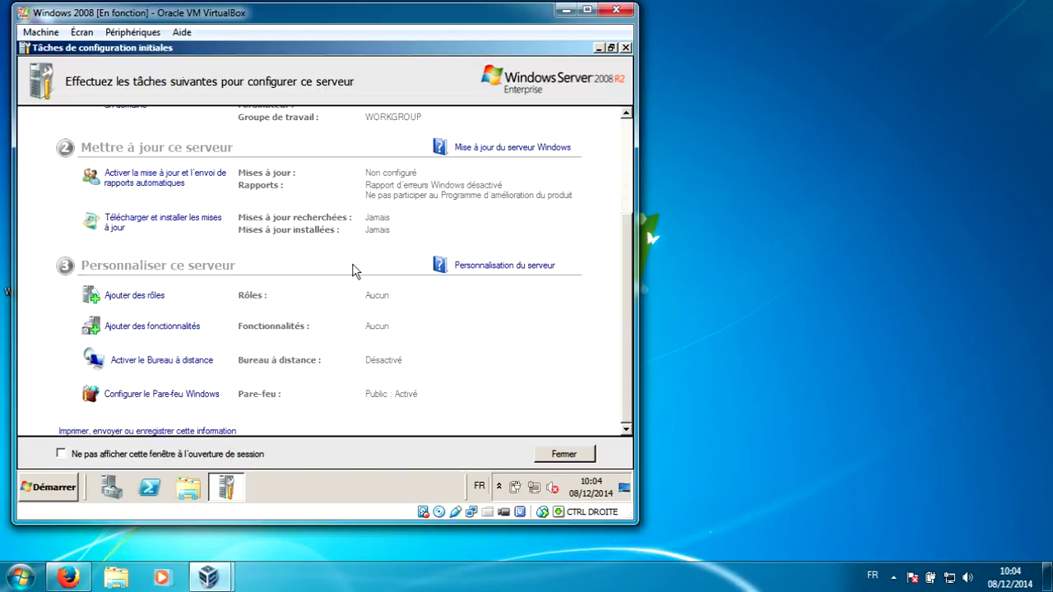
scroll(354, 271, "up", 3)
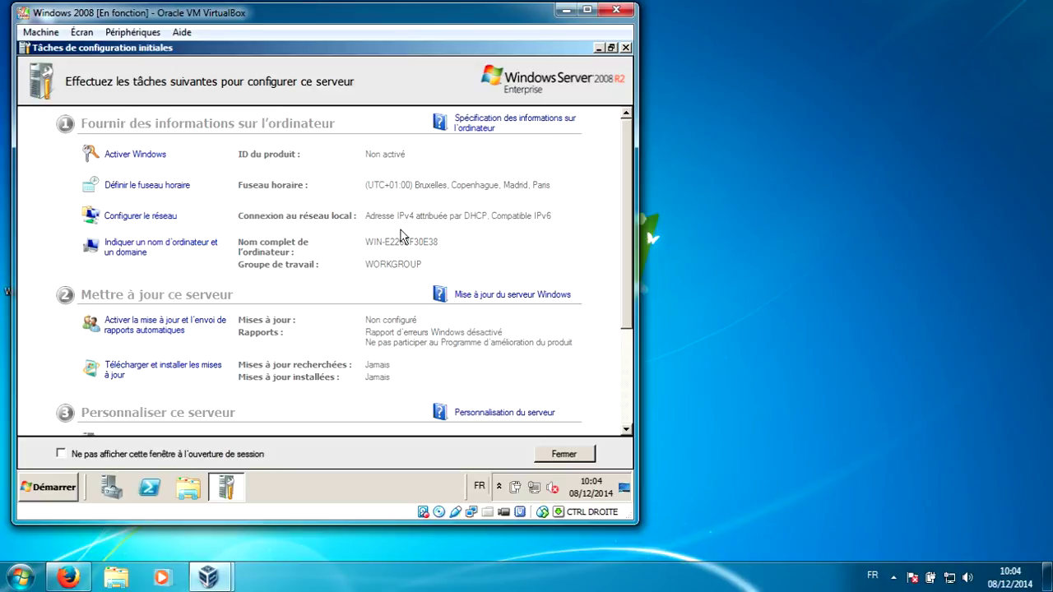
scroll(370, 247, "down", 3)
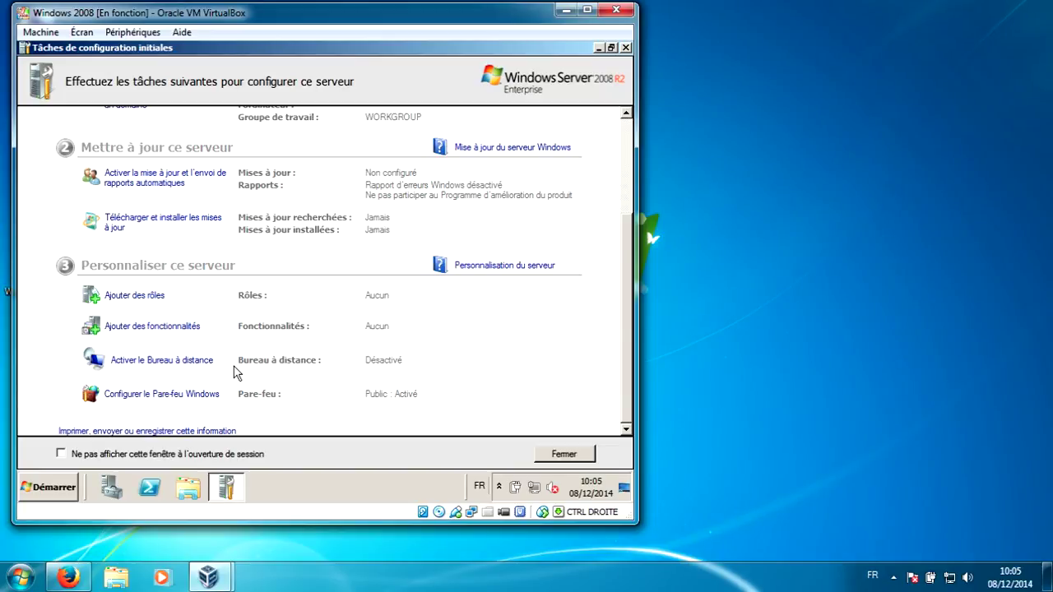
scroll(235, 371, "up", 3)
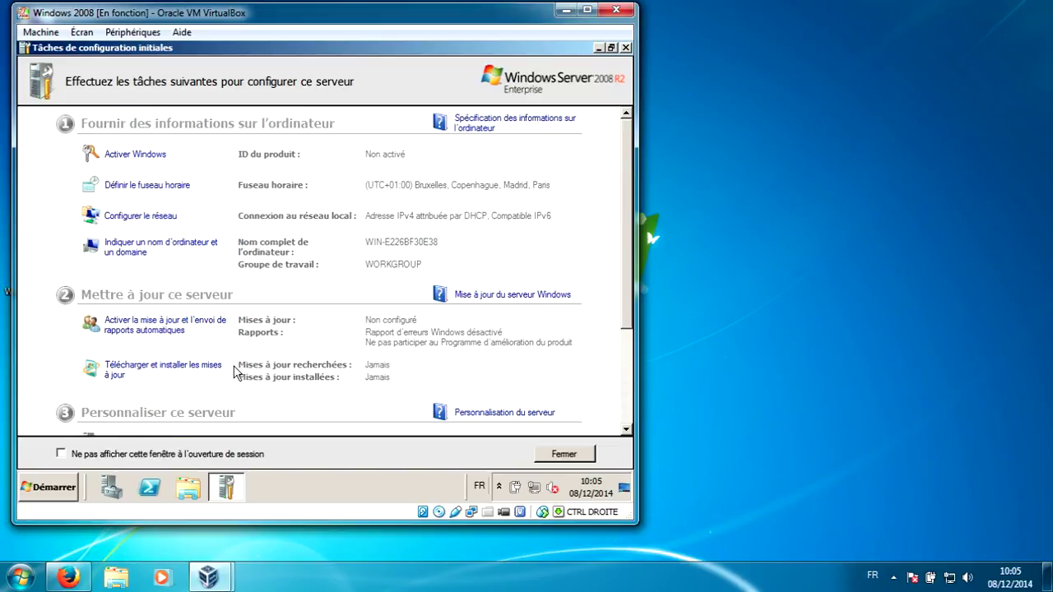